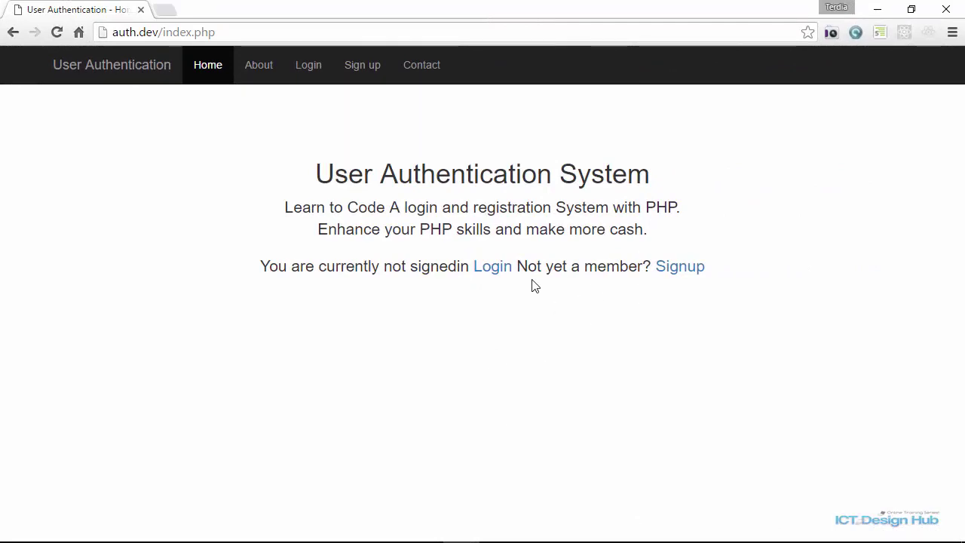
Register a new account with an email address, username and password, and dismiss the success message.
{"action": "left_click", "coordinate": [680, 271]}
{"action": "left_click", "coordinate": [211, 179]}
{"action": "left_click", "coordinate": [135, 246]}
{"action": "type", "text": "John"}
{"action": "key", "text": "Tab"}
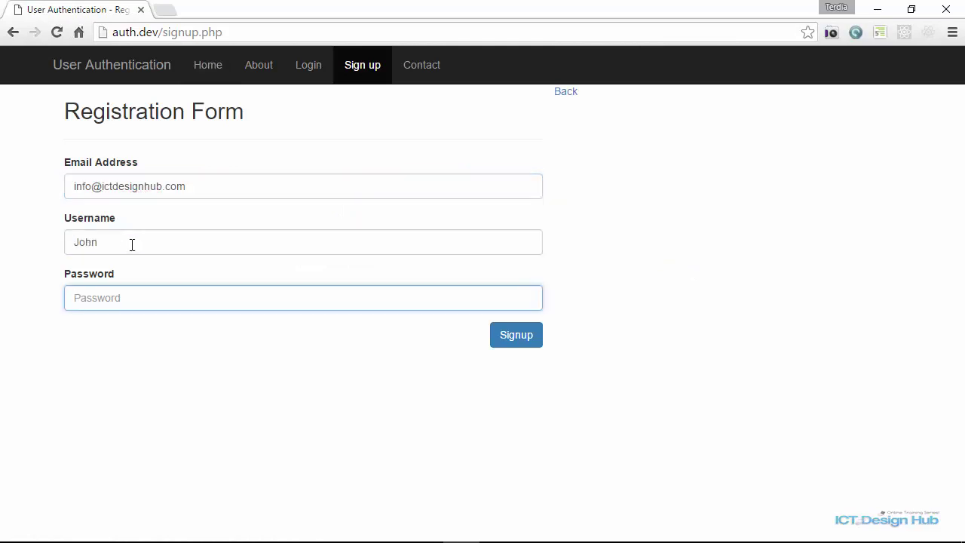
{"action": "type", "text": "123456"}
{"action": "left_click", "coordinate": [521, 339]}
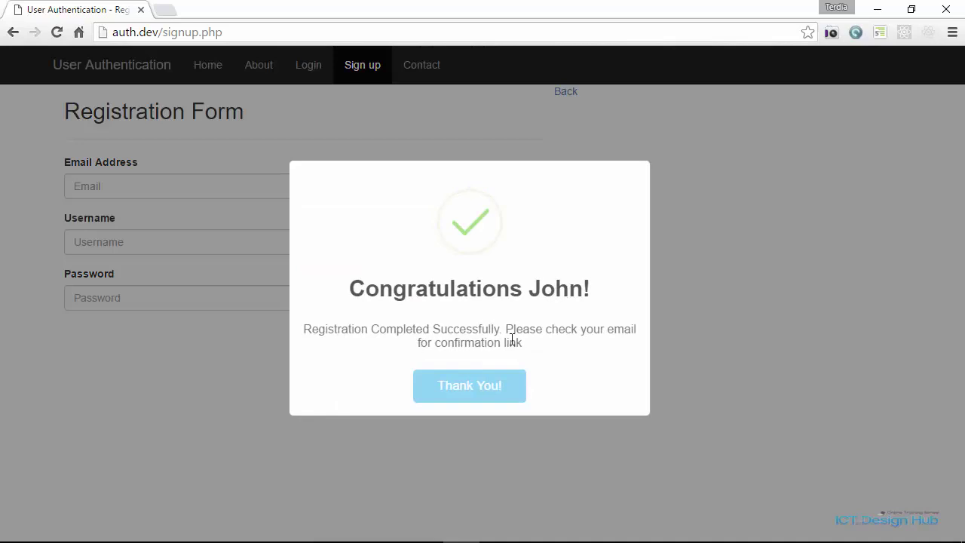
{"action": "left_click", "coordinate": [491, 388]}
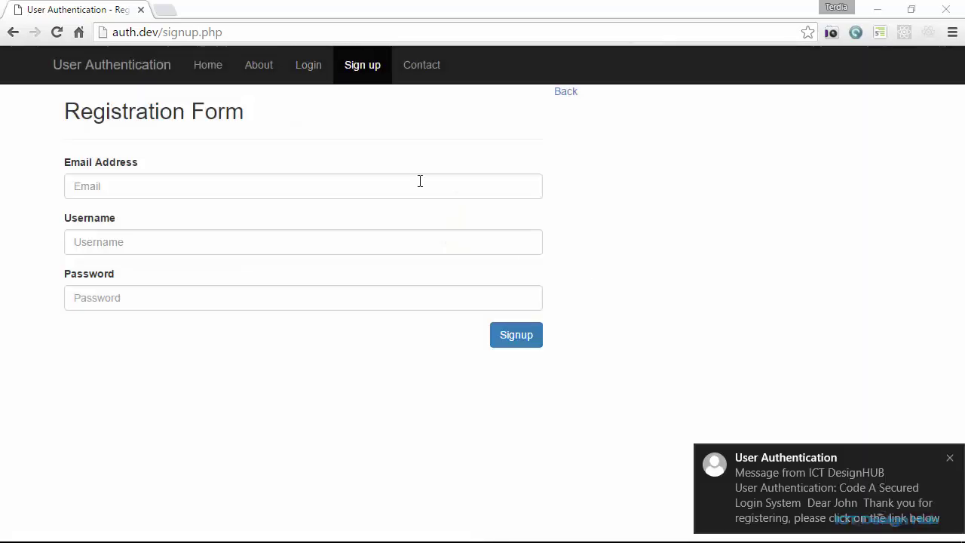
Try signing in with the new account's credentials, which prompts for account activation.
{"action": "left_click", "coordinate": [309, 68]}
{"action": "left_click", "coordinate": [156, 184]}
{"action": "type", "text": "john"}
{"action": "key", "text": "Tab"}
{"action": "type", "text": "123456"}
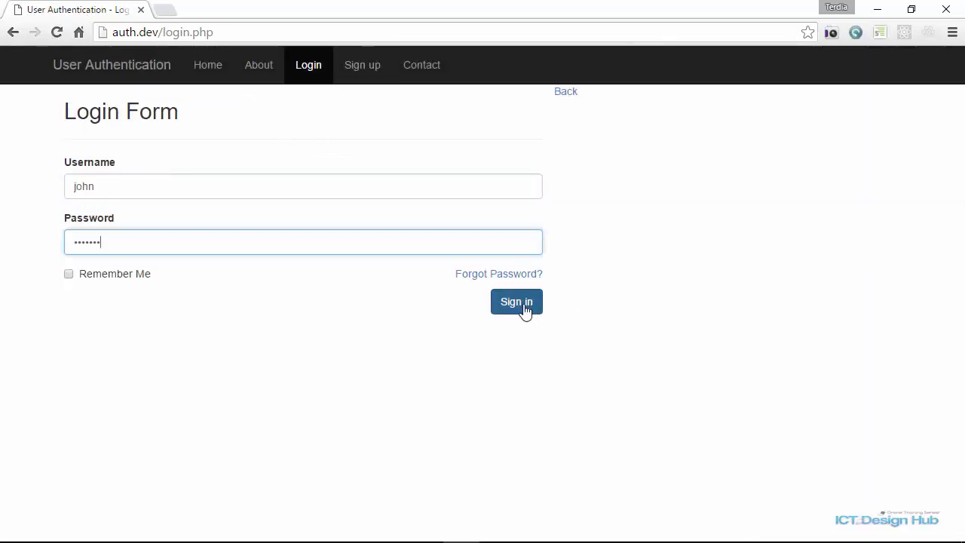
{"action": "left_click", "coordinate": [520, 306]}
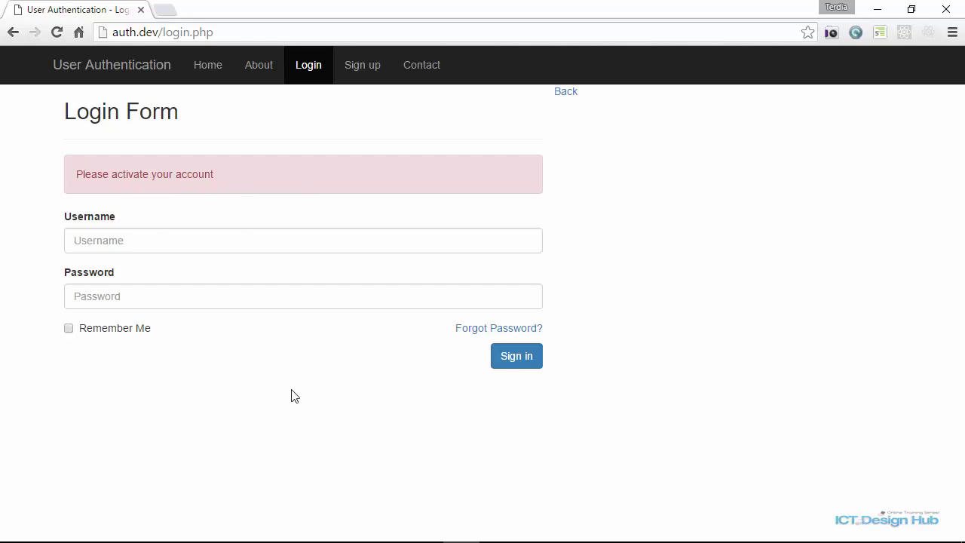
In Outlook, open the User Authentication confirmation message and follow its Confirm Email link.
{"action": "key", "text": "alt+Tab"}
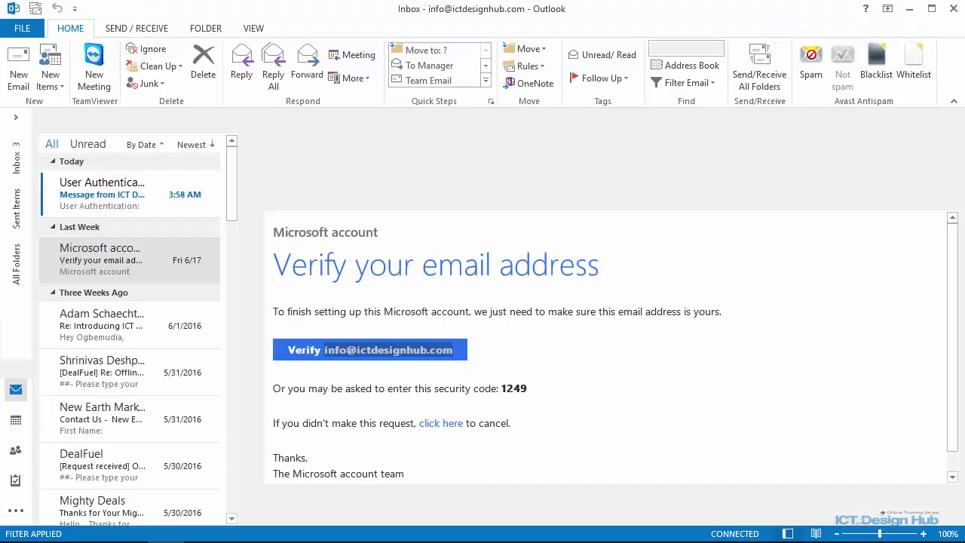
{"action": "left_click", "coordinate": [100, 186]}
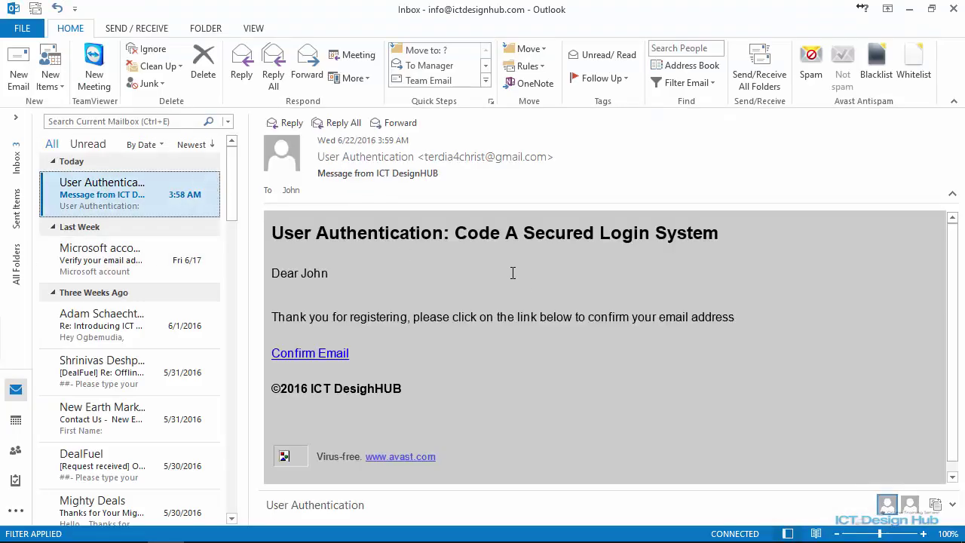
{"action": "left_click", "coordinate": [316, 354]}
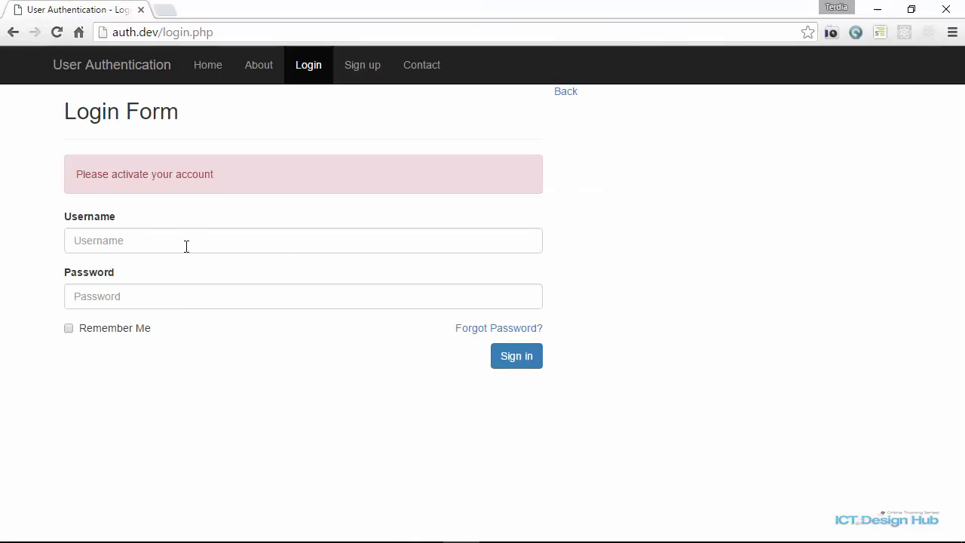
Log in with the activated account's username and password, then go to My Profile.
{"action": "left_click", "coordinate": [159, 240]}
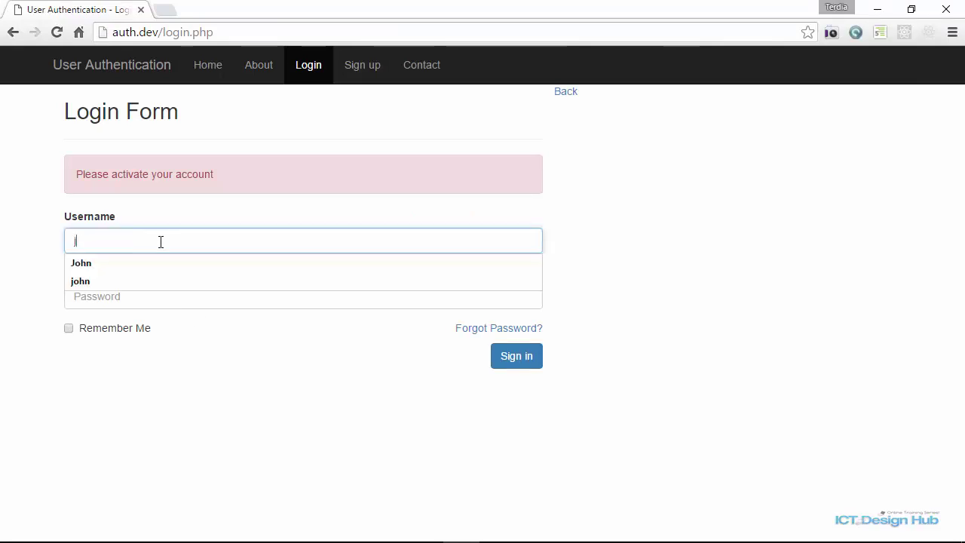
{"action": "type", "text": "john"}
{"action": "key", "text": "Tab"}
{"action": "key", "text": "Return"}
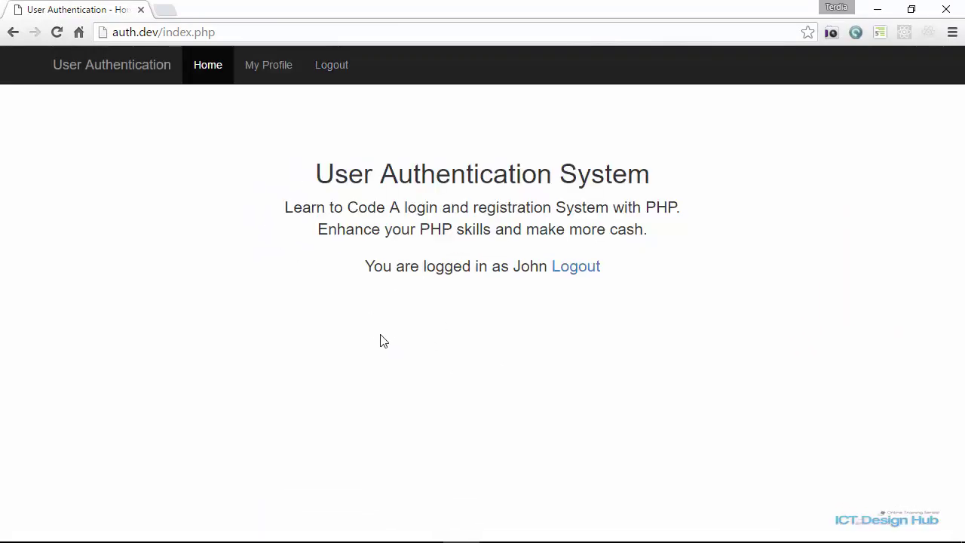
{"action": "left_click", "coordinate": [268, 75]}
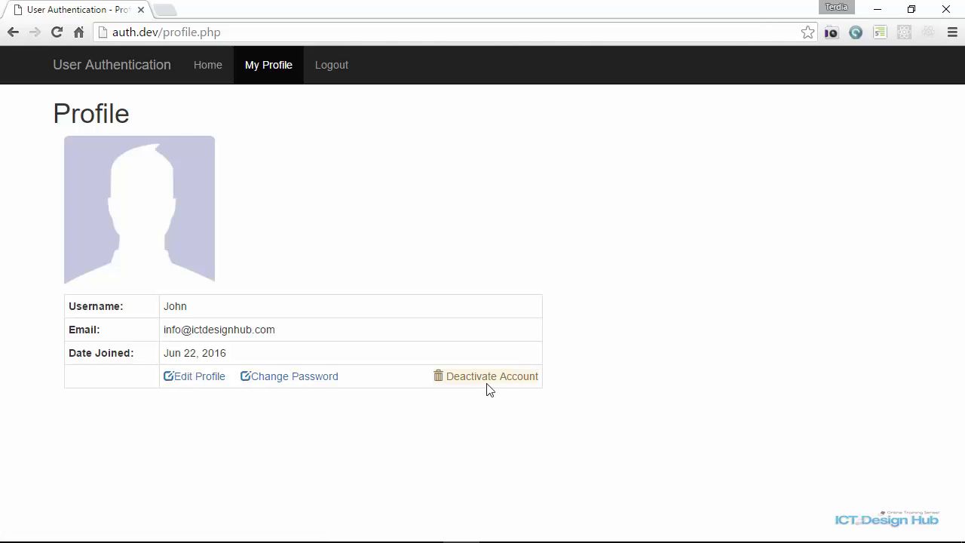
Upload JaimeLannister.jpg as the avatar via Edit Profile, save it, and return to the profile.
{"action": "left_click", "coordinate": [195, 381]}
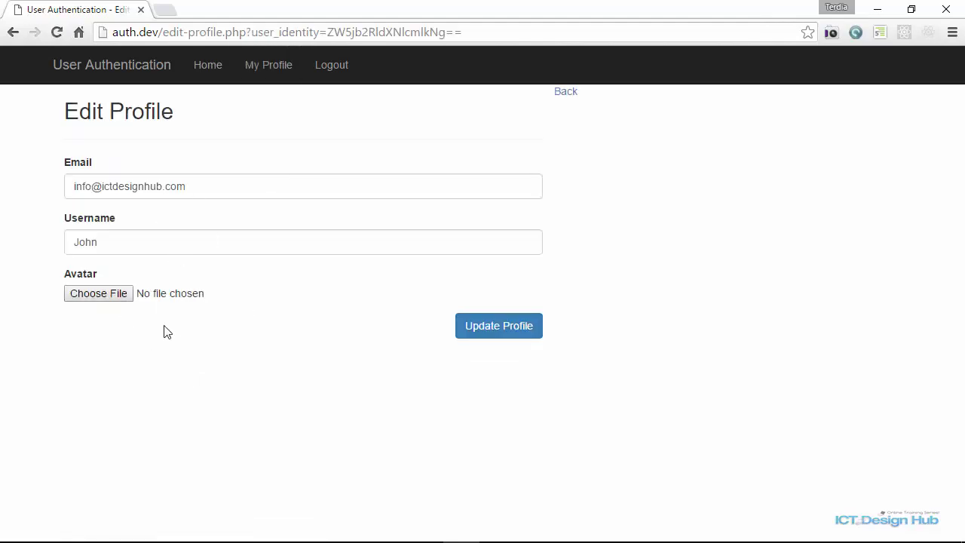
{"action": "left_click", "coordinate": [106, 298]}
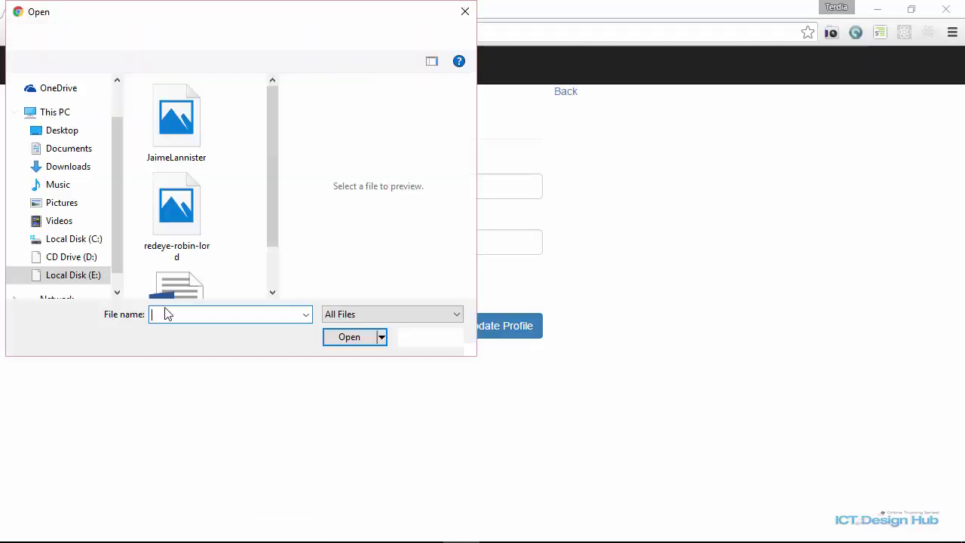
{"action": "left_click", "coordinate": [170, 143]}
{"action": "left_click", "coordinate": [350, 337]}
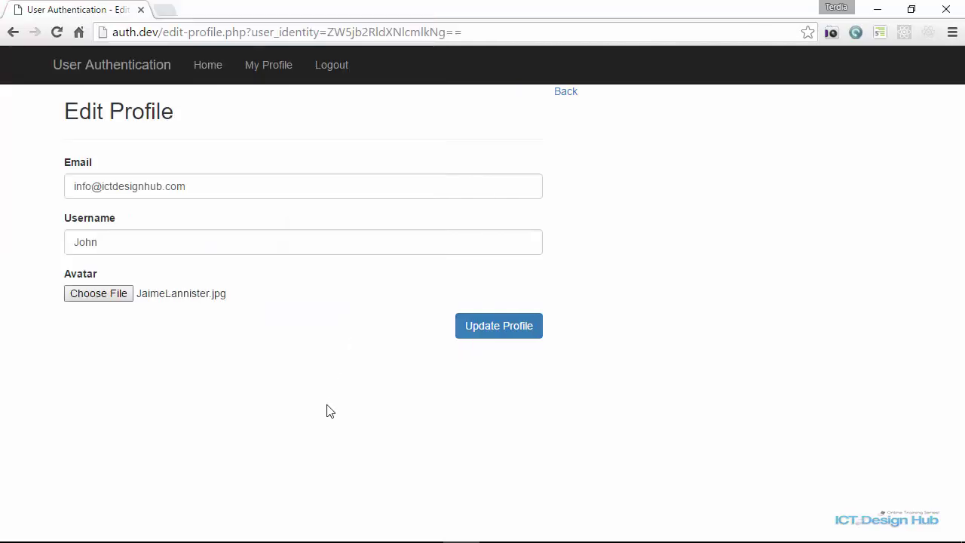
{"action": "left_click", "coordinate": [516, 329]}
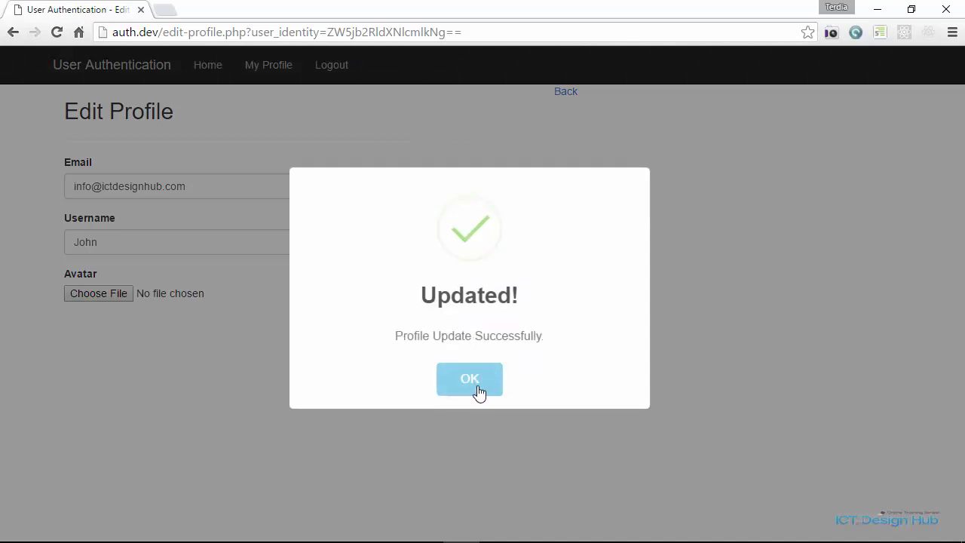
{"action": "left_click", "coordinate": [469, 380]}
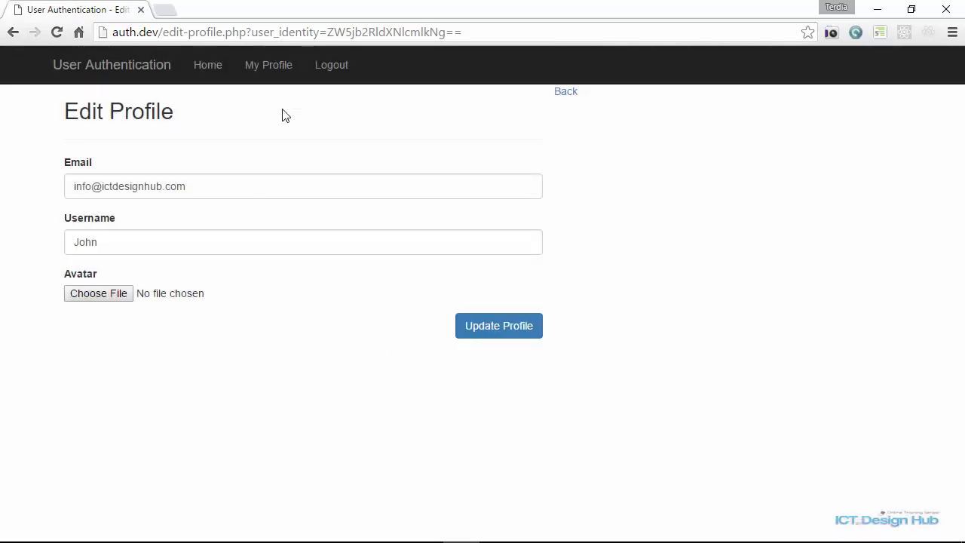
{"action": "left_click", "coordinate": [265, 66]}
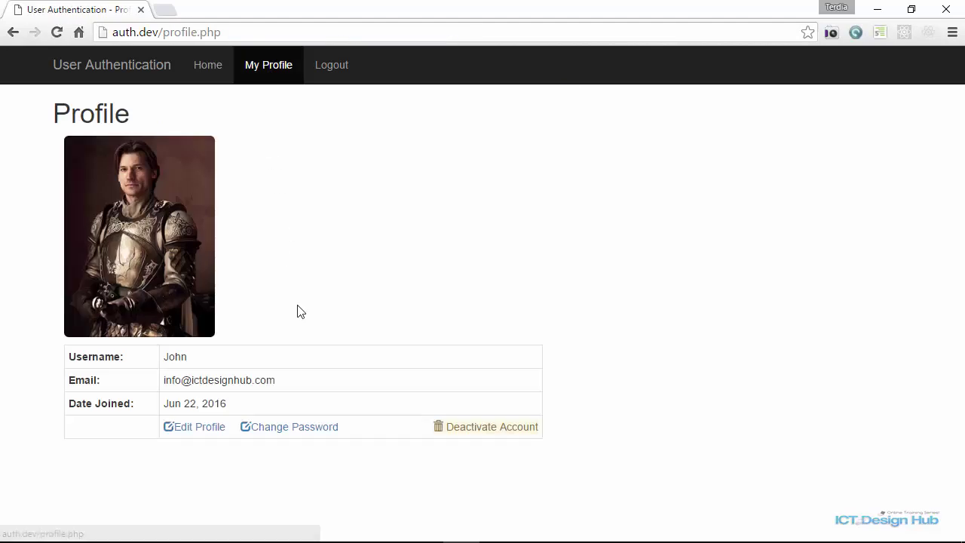
Change the account password with matching new and confirm entries and dismiss the success message.
{"action": "left_click", "coordinate": [283, 428]}
{"action": "left_click", "coordinate": [114, 215]}
{"action": "type", "text": "1234567"}
{"action": "left_click", "coordinate": [119, 269]}
{"action": "type", "text": "1234567"}
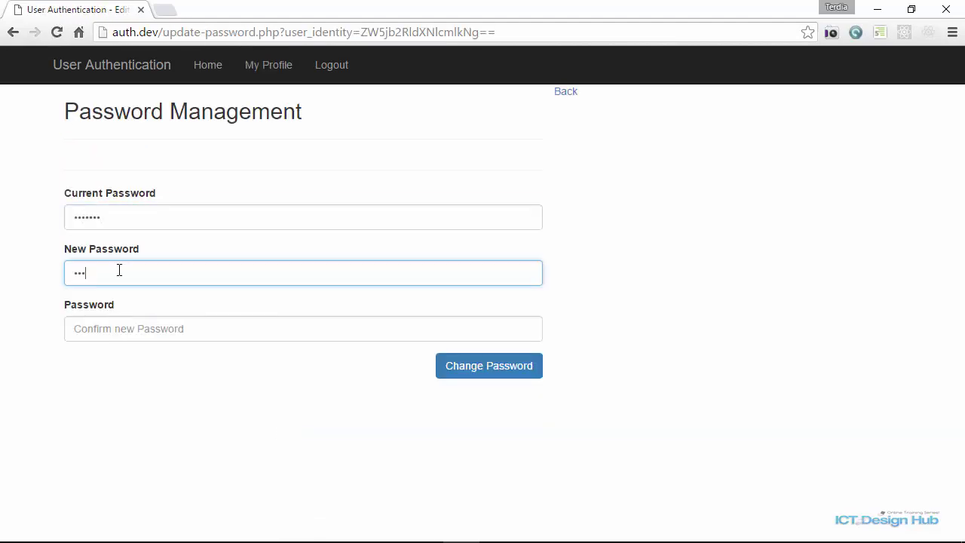
{"action": "key", "text": "Tab"}
{"action": "type", "text": "1234567"}
{"action": "left_click", "coordinate": [501, 371]}
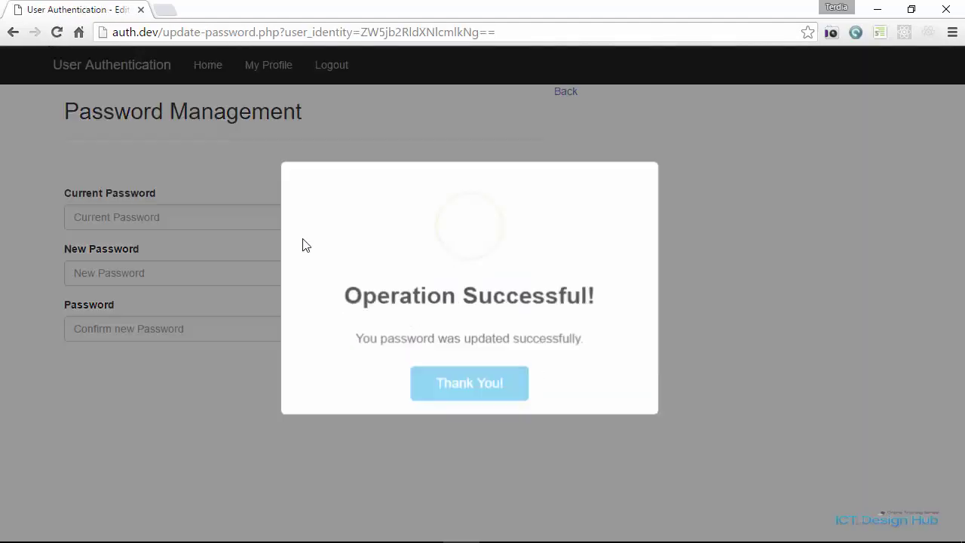
{"action": "left_click", "coordinate": [459, 387]}
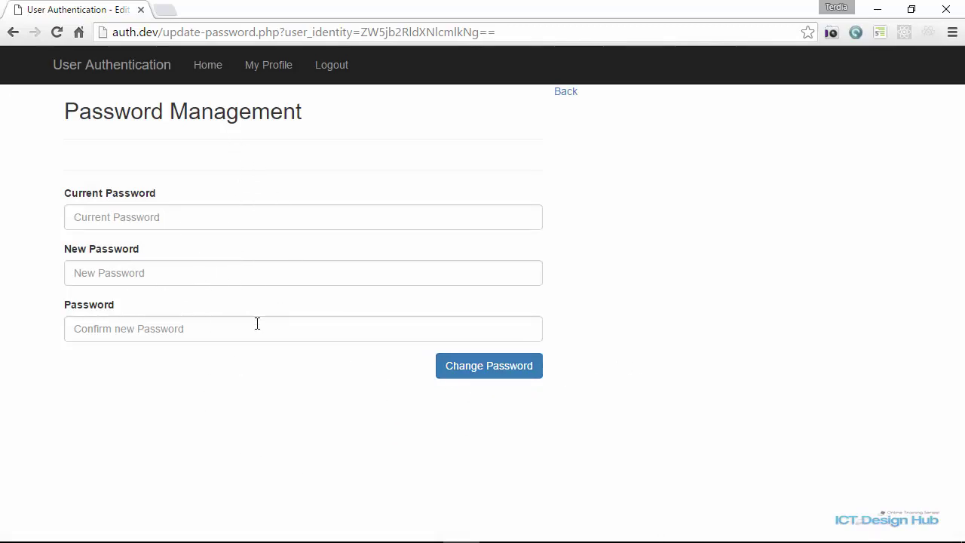
Submit the password form empty, then retry with a wrong current password and dismiss the error.
{"action": "left_click", "coordinate": [490, 376]}
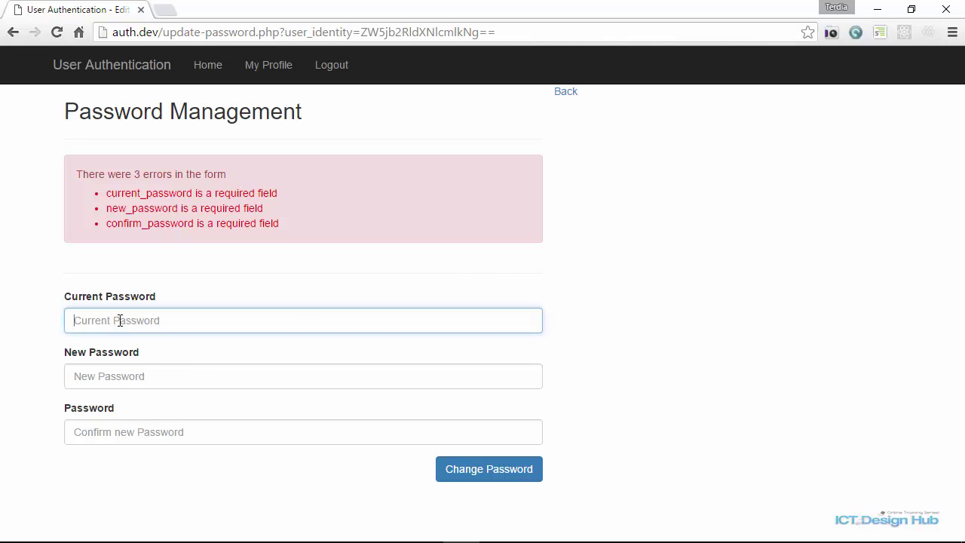
{"action": "type", "text": "password1234"}
{"action": "key", "text": "Tab"}
{"action": "type", "text": "new12"}
{"action": "key", "text": "Tab"}
{"action": "type", "text": "new12"}
{"action": "left_click", "coordinate": [492, 469]}
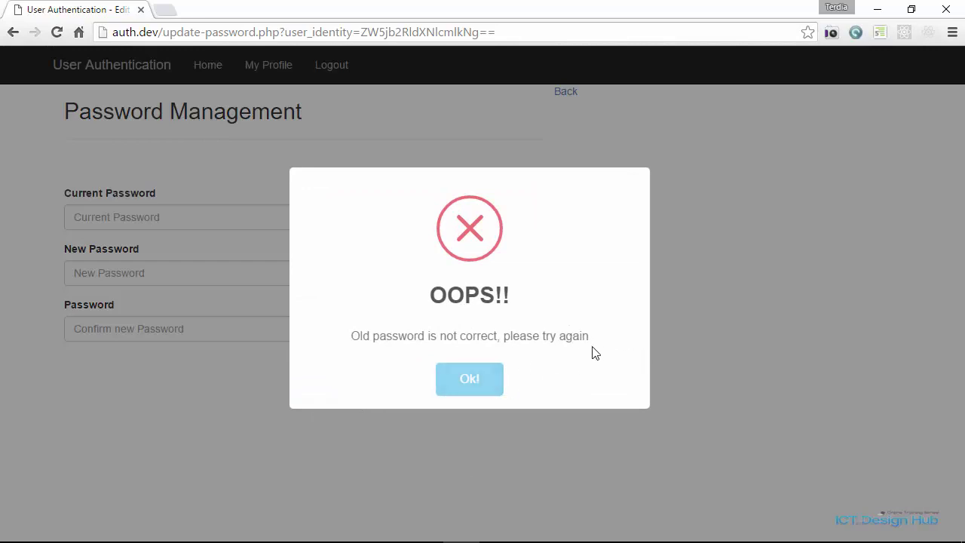
{"action": "left_click", "coordinate": [473, 384]}
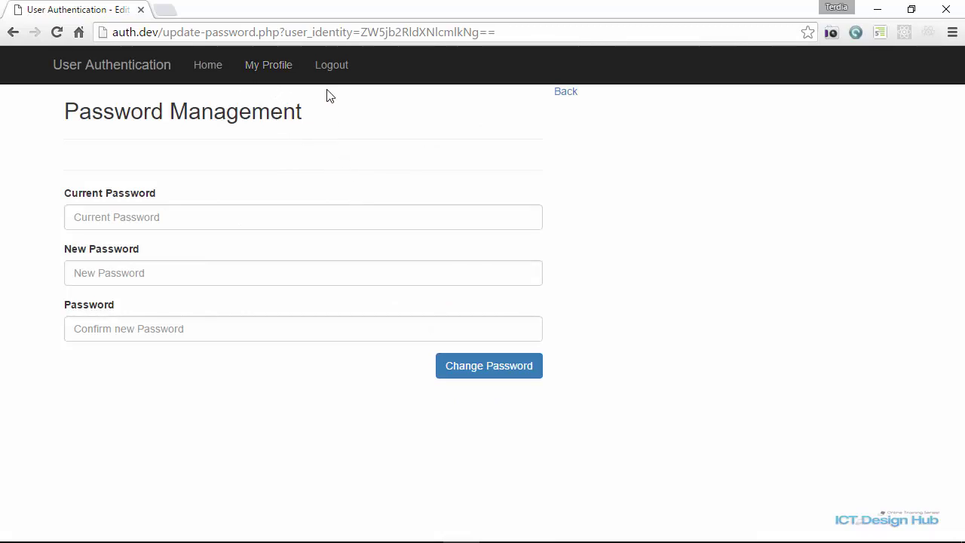
Log out and go from the login form to the password recovery page.
{"action": "left_click", "coordinate": [334, 66]}
{"action": "left_click", "coordinate": [500, 270]}
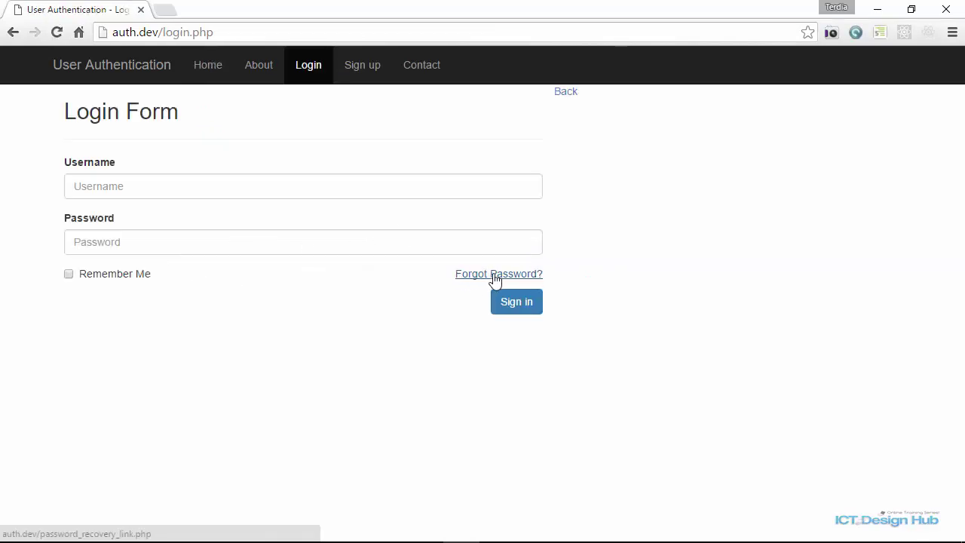
{"action": "left_click", "coordinate": [511, 275]}
Request a reset link for the saved email address and open the Password Recovery email.
{"action": "left_click", "coordinate": [188, 218]}
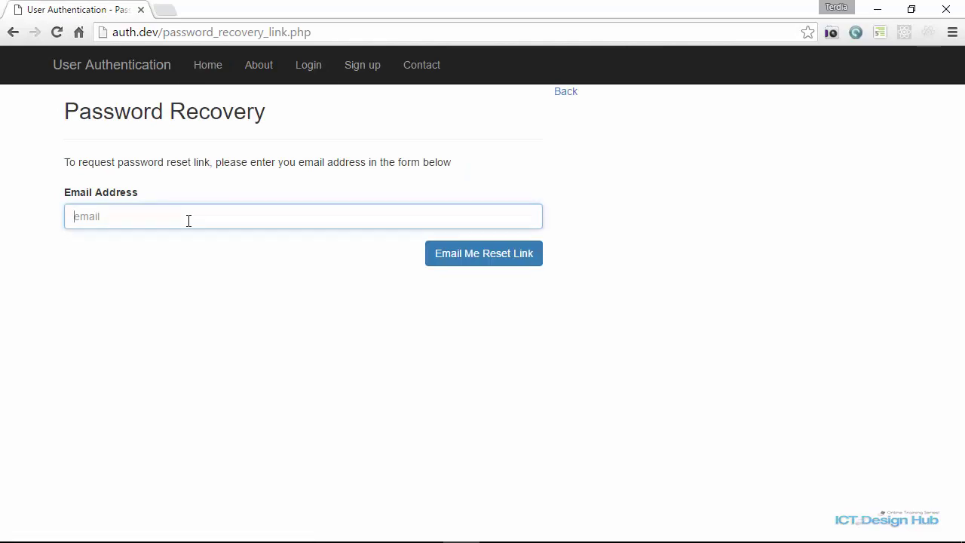
{"action": "type", "text": "i"}
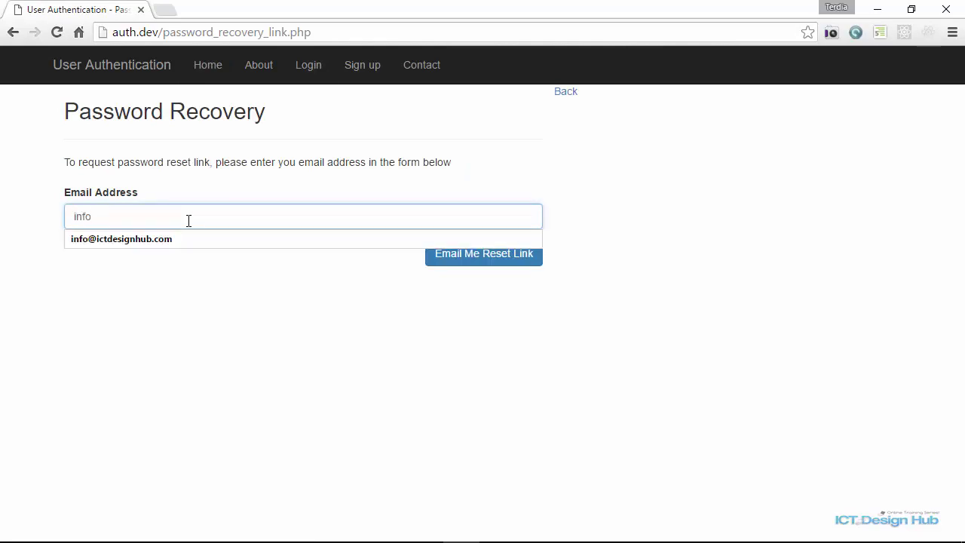
{"action": "type", "text": "nfo"}
{"action": "left_click", "coordinate": [249, 238]}
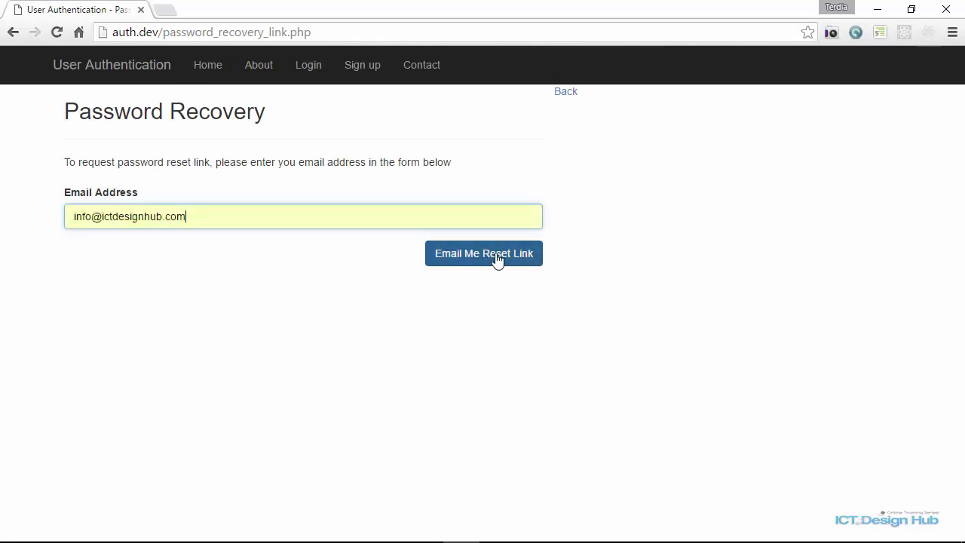
{"action": "left_click", "coordinate": [497, 259]}
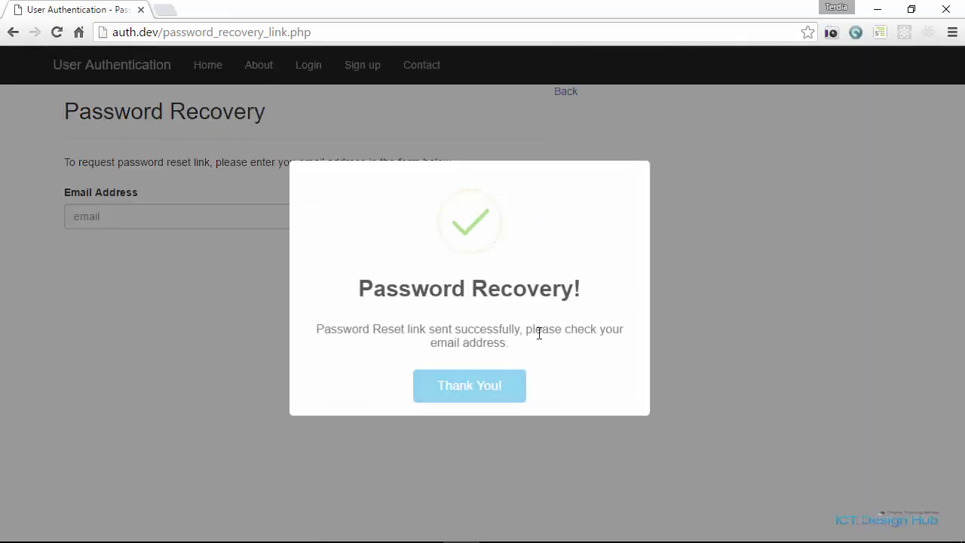
{"action": "left_click", "coordinate": [464, 400]}
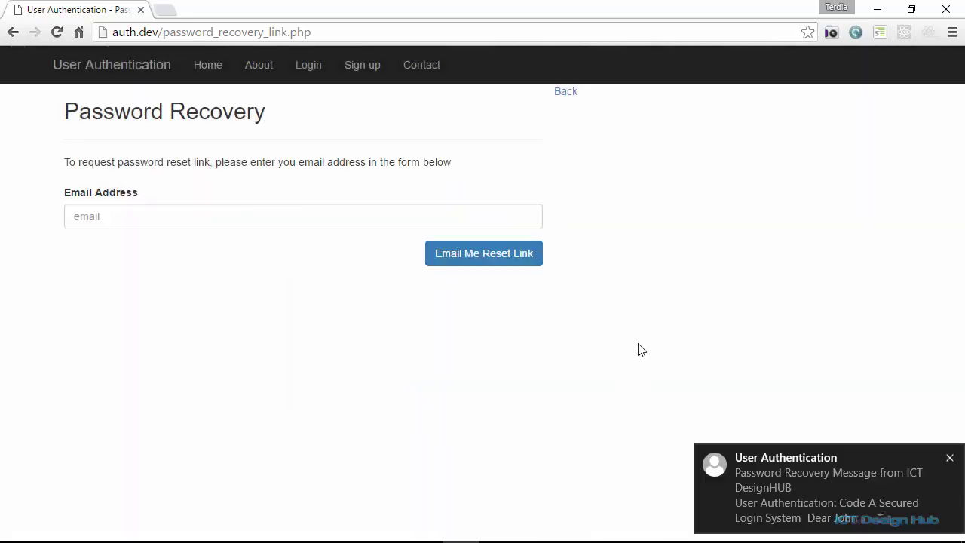
{"action": "left_click", "coordinate": [779, 494]}
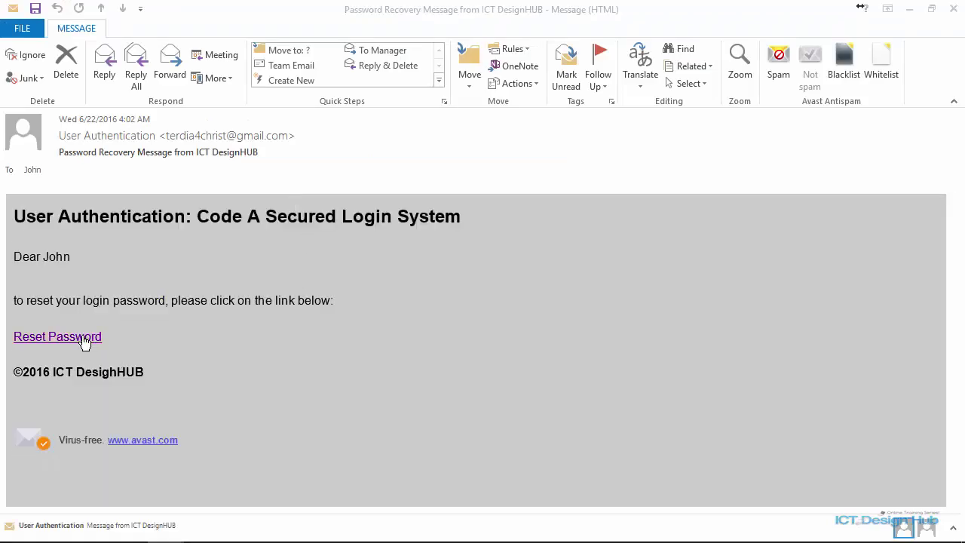
Set a new password through the emailed Reset Password form and dismiss the popups.
{"action": "left_click", "coordinate": [84, 344]}
{"action": "left_click", "coordinate": [110, 191]}
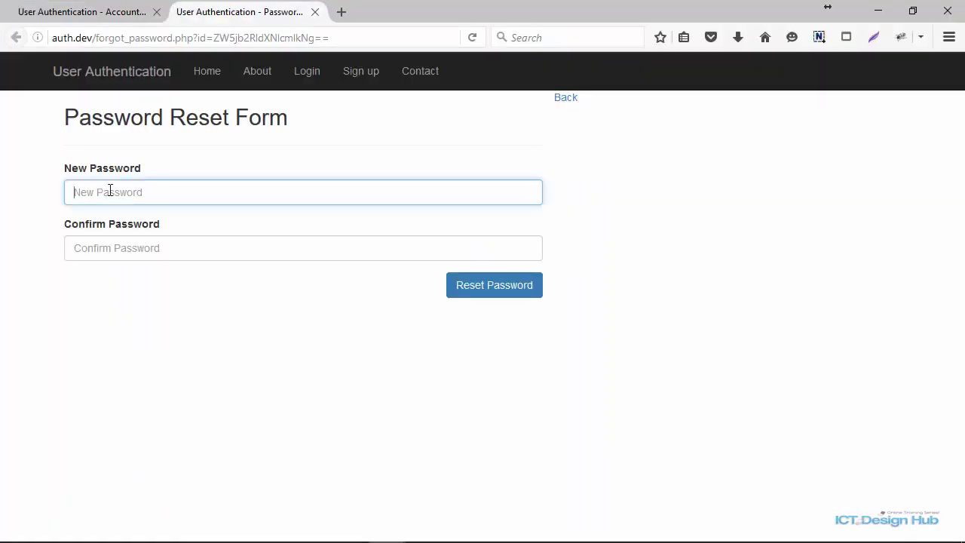
{"action": "type", "text": "1234567"}
{"action": "key", "text": "Tab"}
{"action": "type", "text": "1234567"}
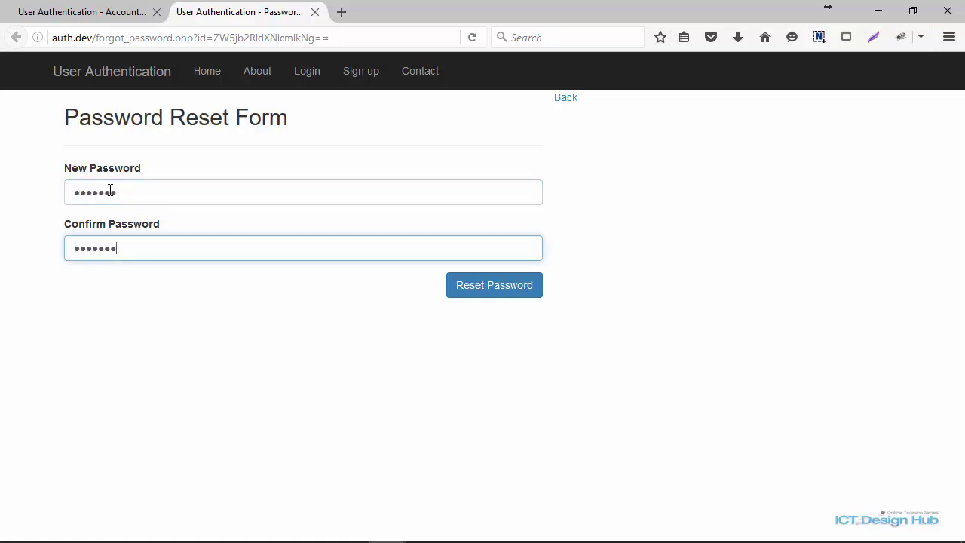
{"action": "left_click", "coordinate": [485, 294]}
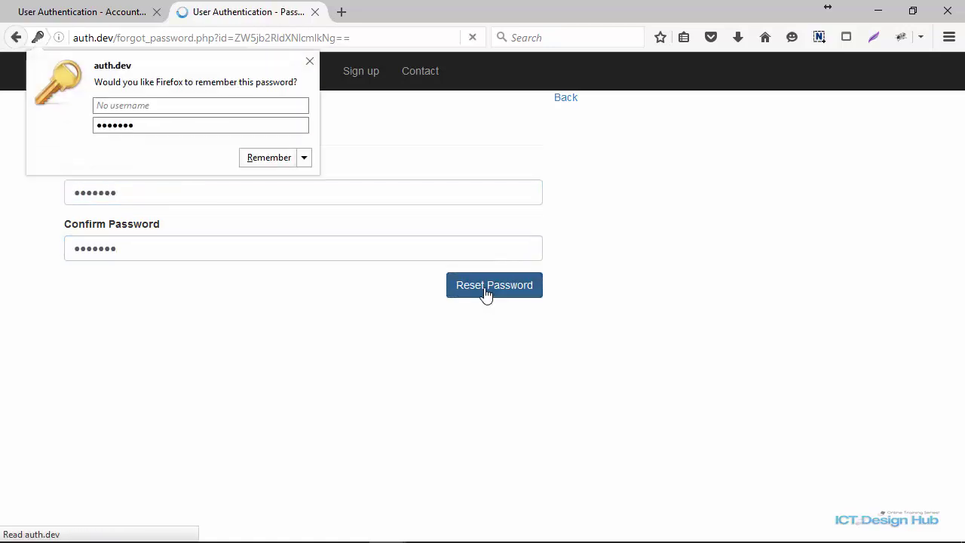
{"action": "left_click", "coordinate": [309, 63]}
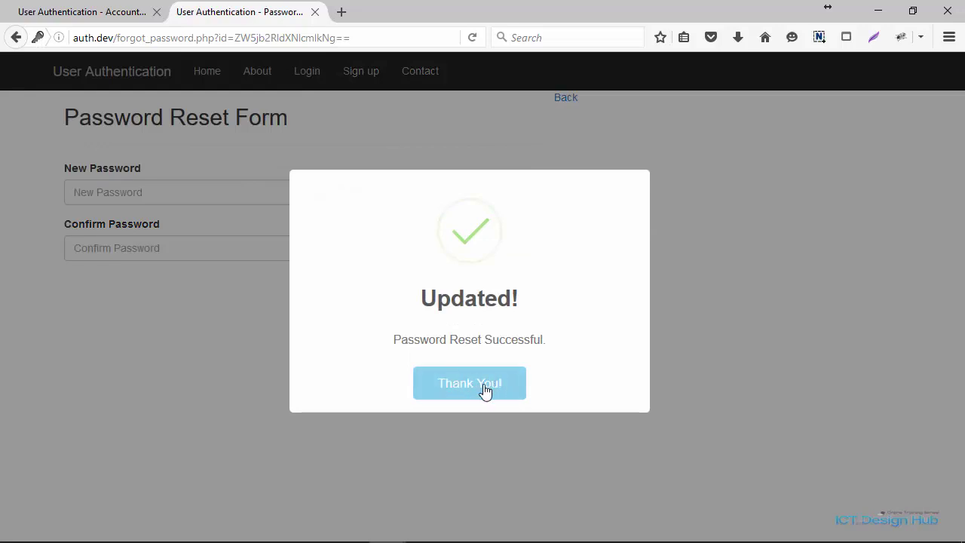
{"action": "left_click", "coordinate": [482, 389]}
Sign in with the username and the new password.
{"action": "left_click", "coordinate": [200, 190]}
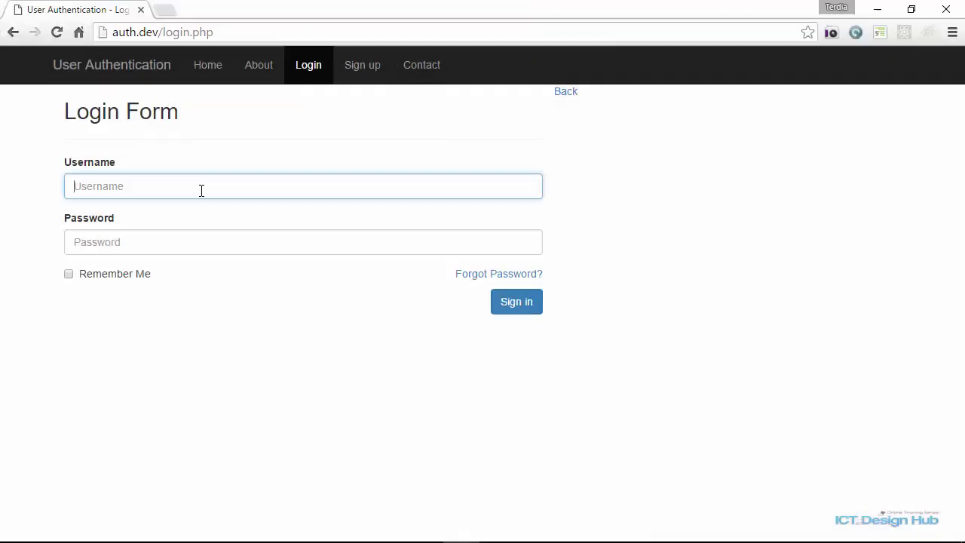
{"action": "type", "text": "john"}
{"action": "key", "text": "Tab"}
{"action": "type", "text": "p"}
{"action": "key", "text": "Return"}
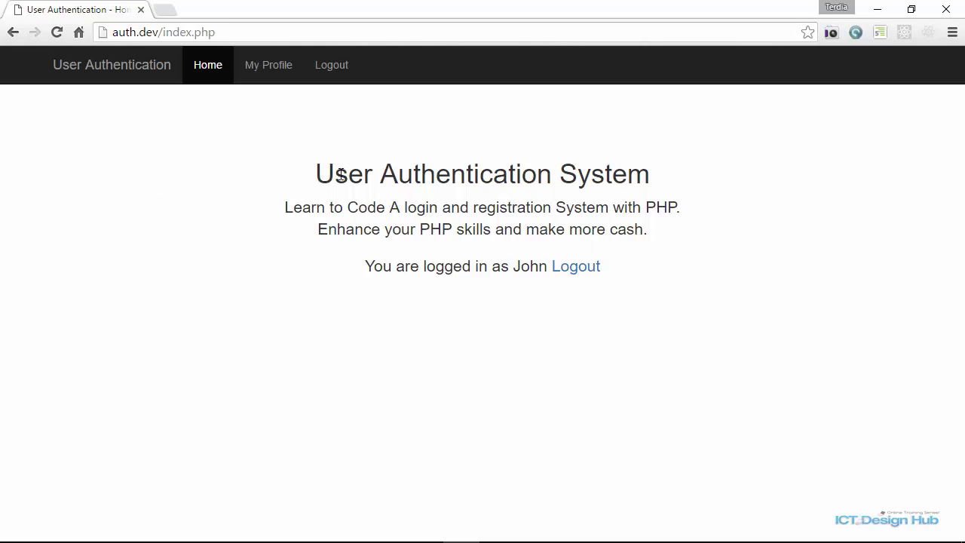
Log out, then log back in with Remember Me ticked.
{"action": "left_click", "coordinate": [577, 270]}
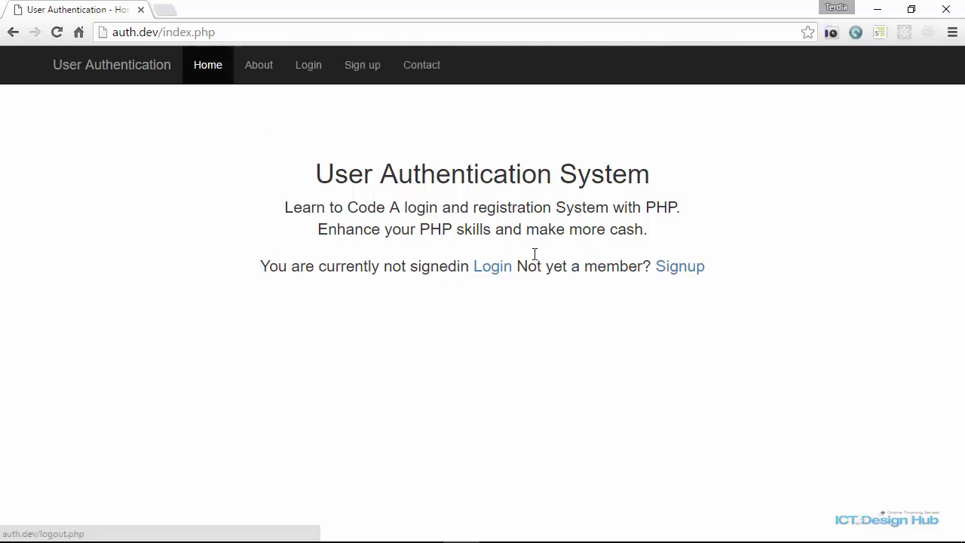
{"action": "left_click", "coordinate": [307, 78]}
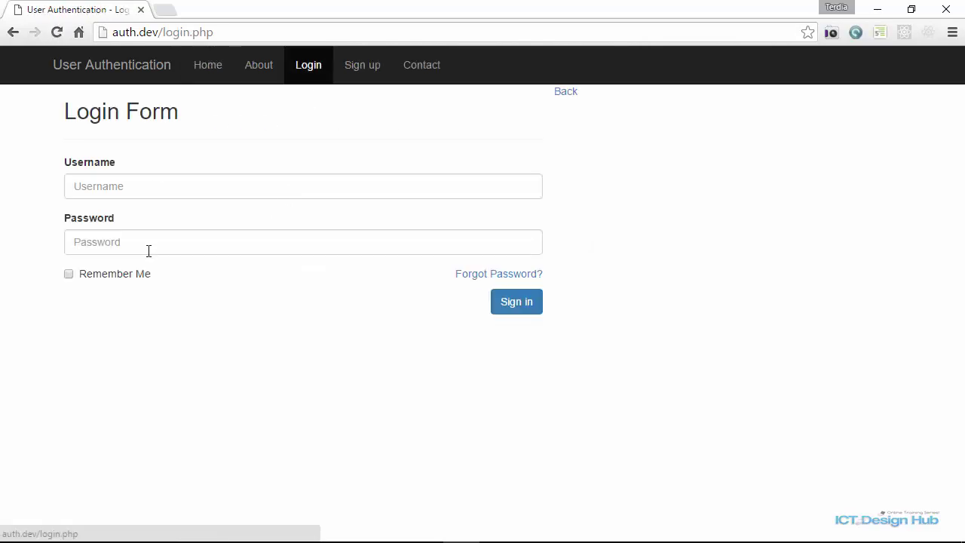
{"action": "left_click", "coordinate": [69, 275]}
{"action": "left_click", "coordinate": [109, 183]}
{"action": "type", "text": "john"}
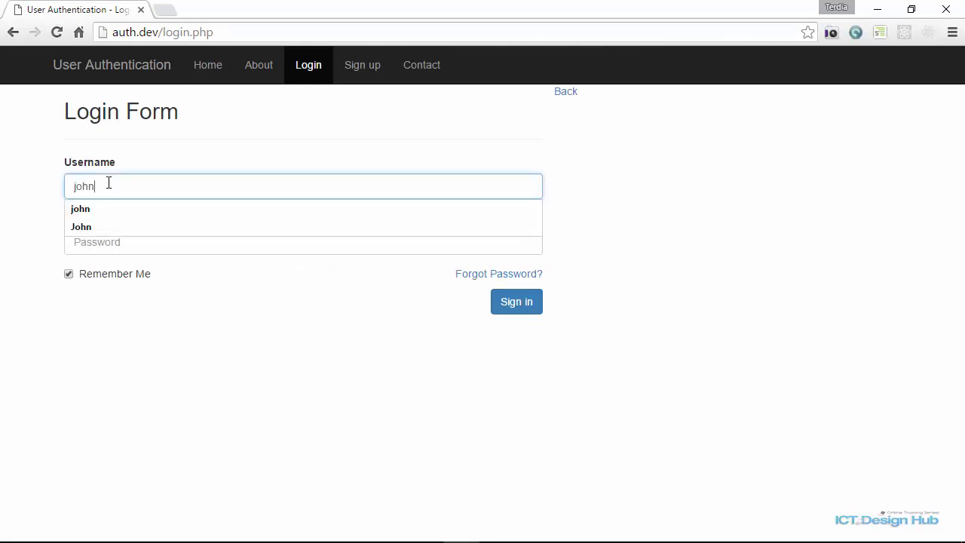
{"action": "key", "text": "Tab"}
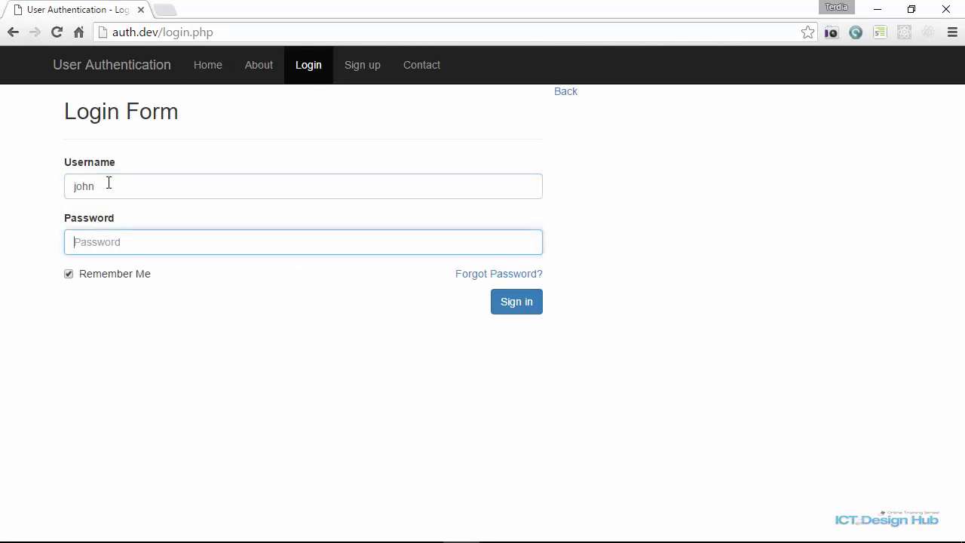
{"action": "type", "text": "12"}
{"action": "key", "text": "Return"}
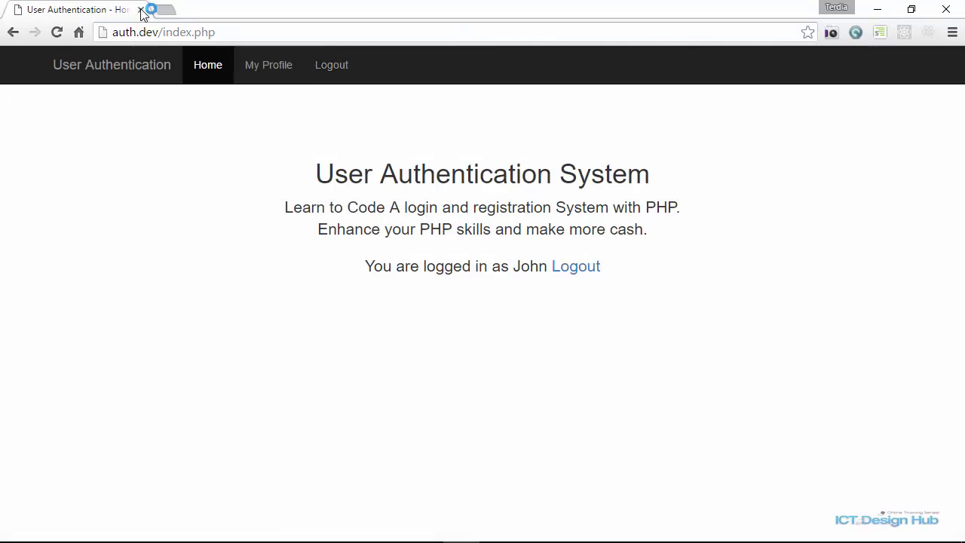
Close the site's tab and reopen auth.dev in a new tab.
{"action": "left_click", "coordinate": [156, 11]}
{"action": "left_click", "coordinate": [132, 32]}
{"action": "type", "text": "auth.dev"}
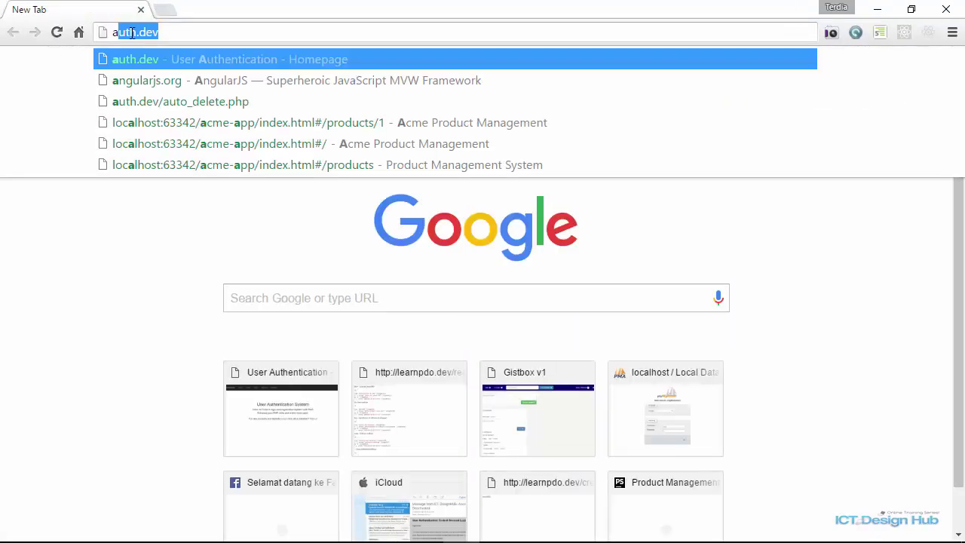
{"action": "key", "text": "Return"}
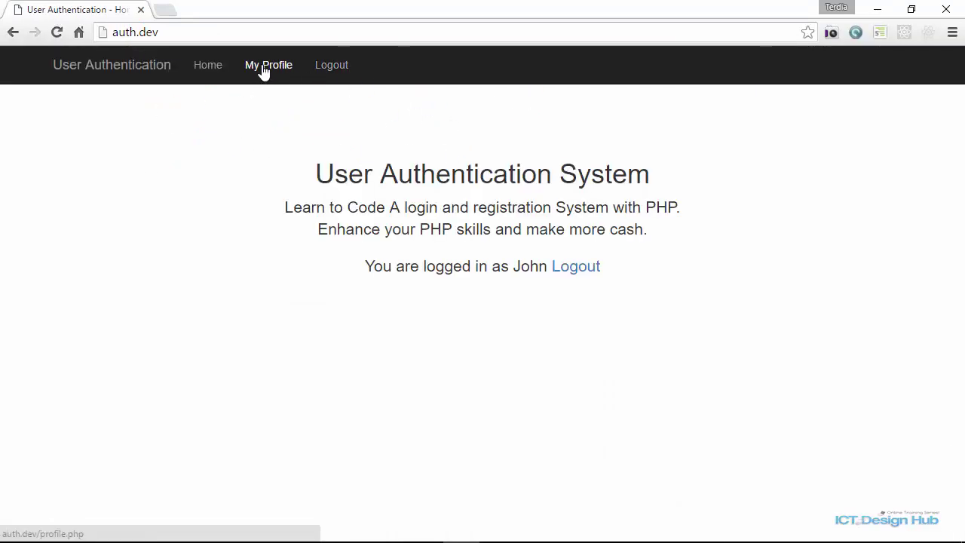
View the profile, stay idle past the timeout, and revisit it to find the session logged out.
{"action": "left_click", "coordinate": [281, 71]}
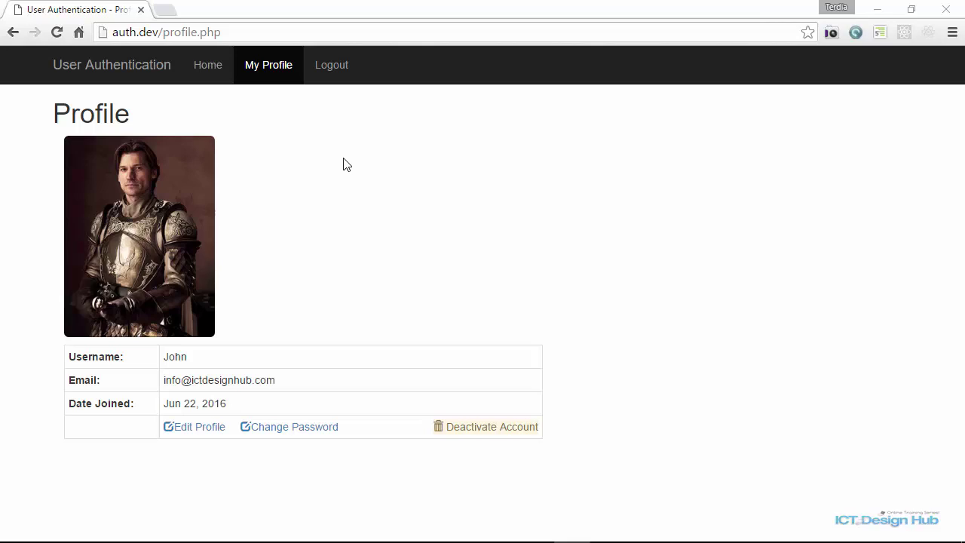
{"action": "left_click", "coordinate": [268, 66]}
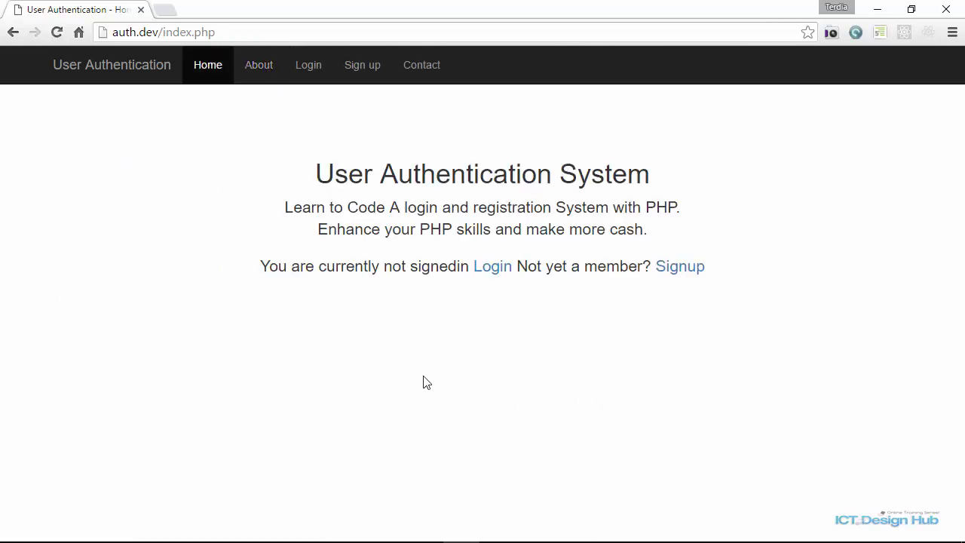
Sign back in to the account with its username and password.
{"action": "left_click", "coordinate": [493, 269]}
{"action": "left_click", "coordinate": [206, 175]}
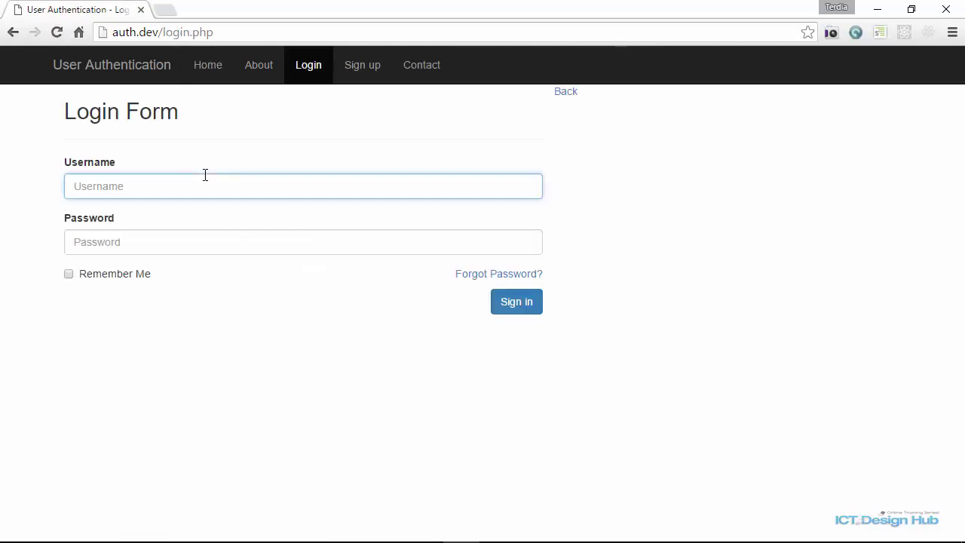
{"action": "type", "text": "john"}
{"action": "key", "text": "Tab"}
{"action": "type", "text": "••"}
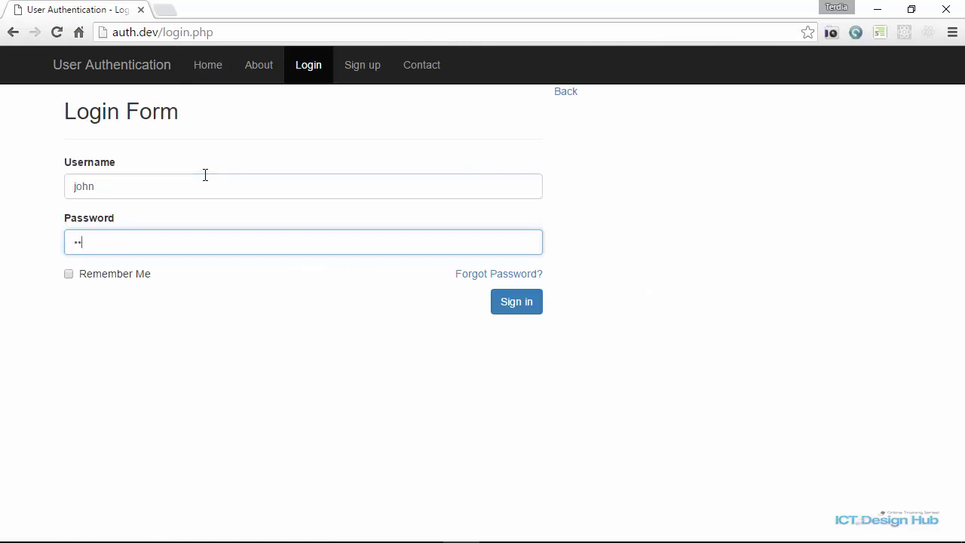
{"action": "type", "text": "••"}
{"action": "key", "text": "Return"}
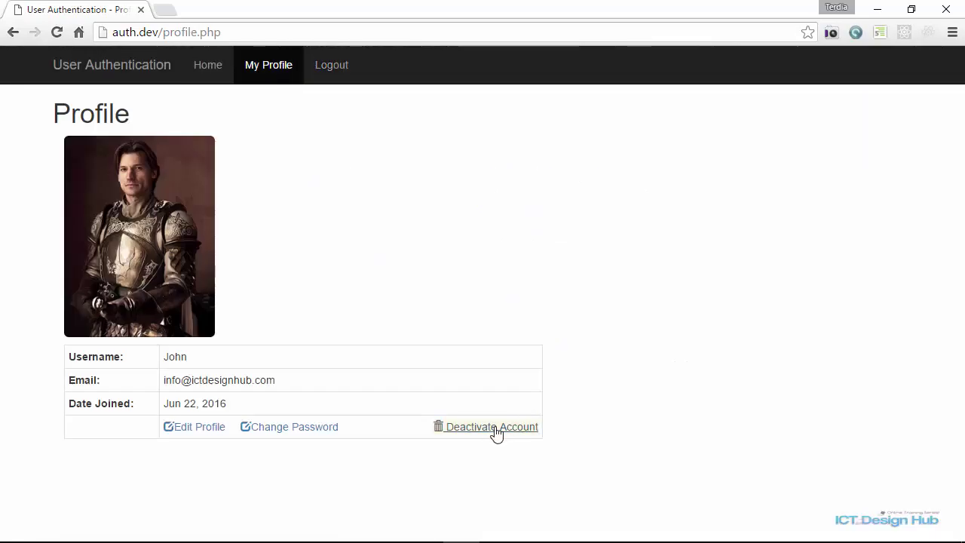
Deactivate the account, confirm the prompt, and dismiss the 14-day retention notice.
{"action": "left_click", "coordinate": [490, 429]}
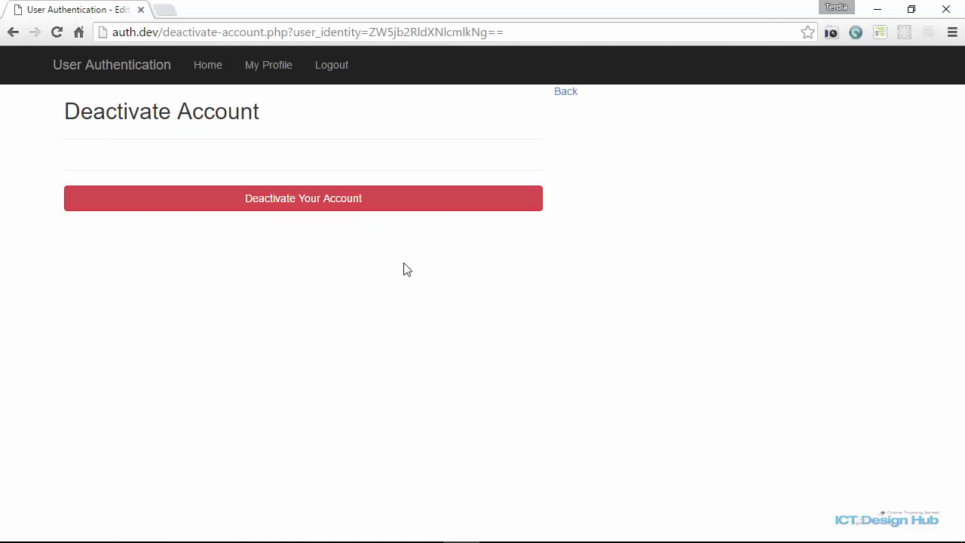
{"action": "left_click", "coordinate": [337, 208]}
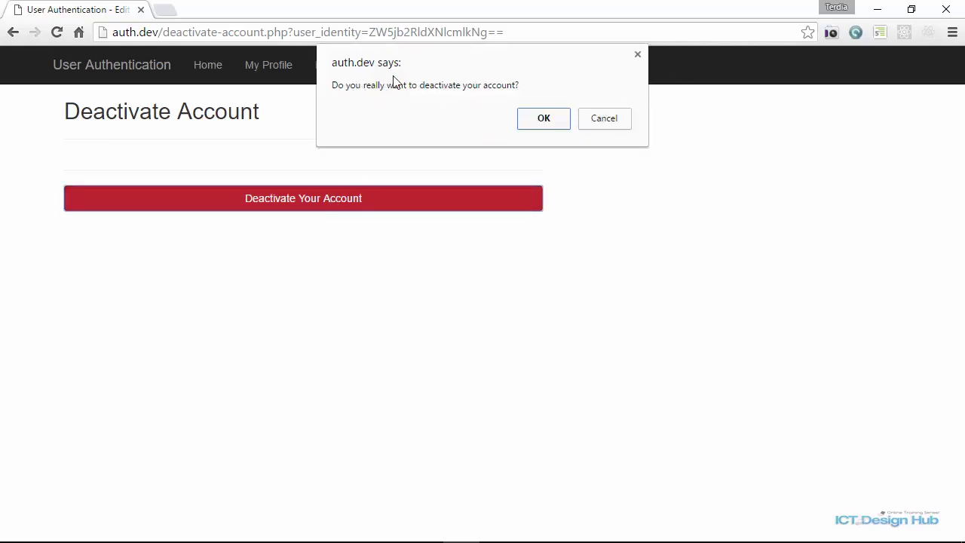
{"action": "left_click", "coordinate": [544, 121]}
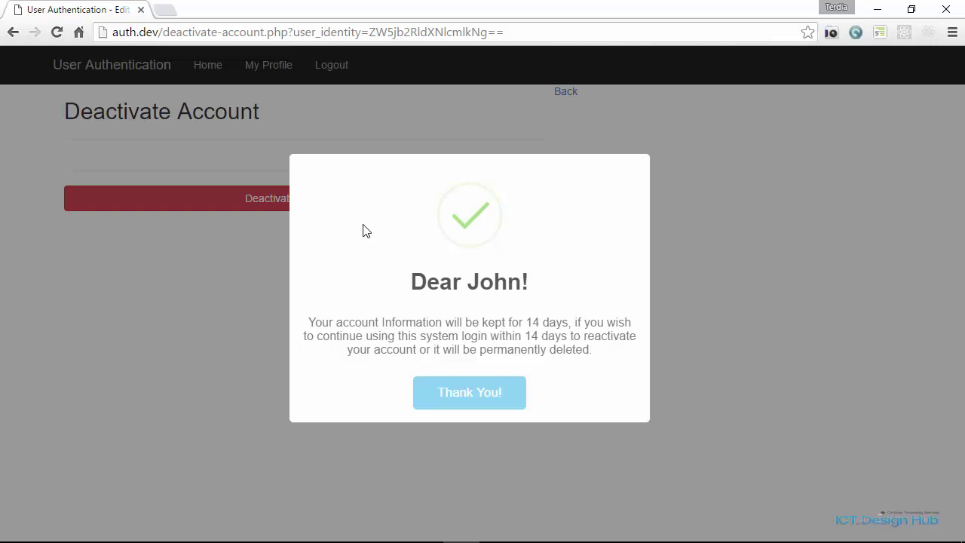
{"action": "left_click", "coordinate": [489, 399]}
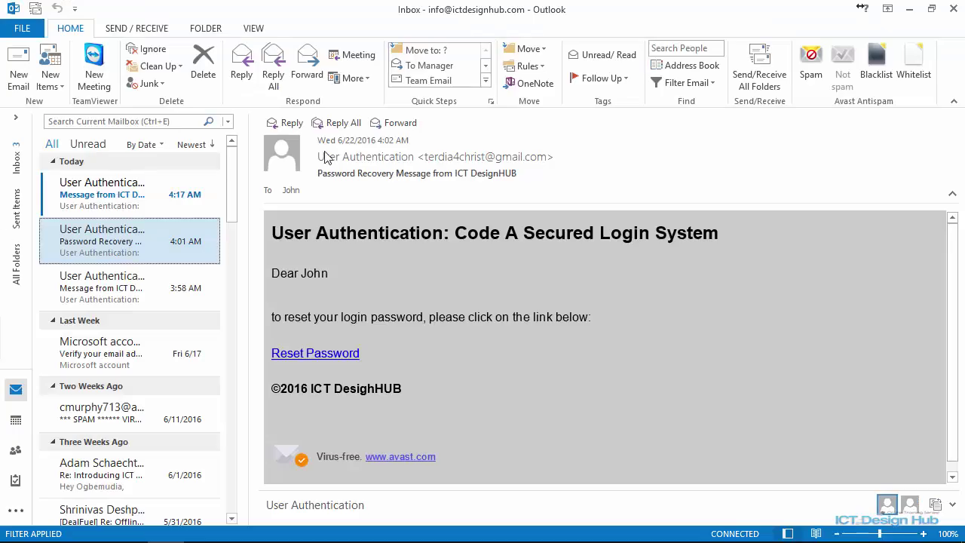
Read the 4:17 AM Account Deactivated email in Outlook's reading pane.
{"action": "left_click", "coordinate": [185, 199]}
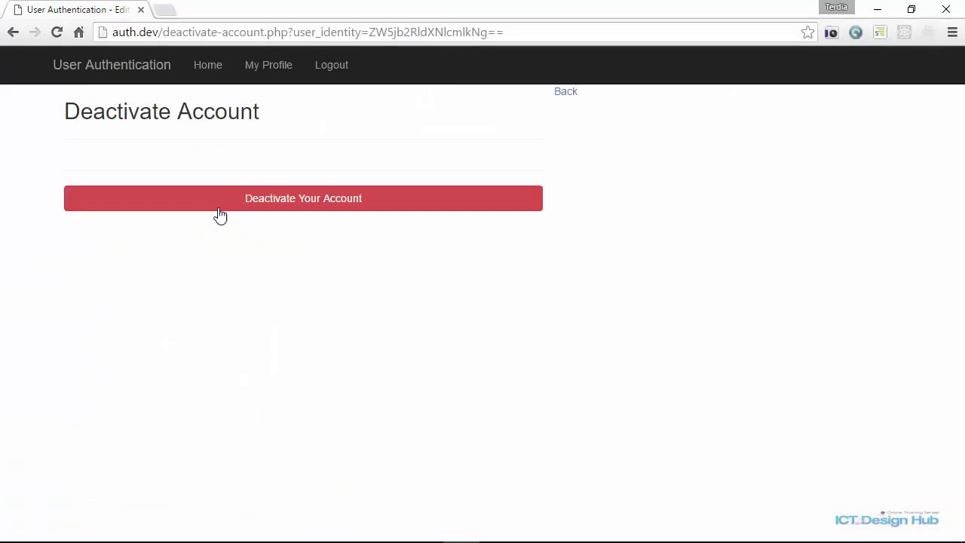
Log out of the deactivated account and follow the home page's Login link to the Login Form.
{"action": "left_click", "coordinate": [333, 65]}
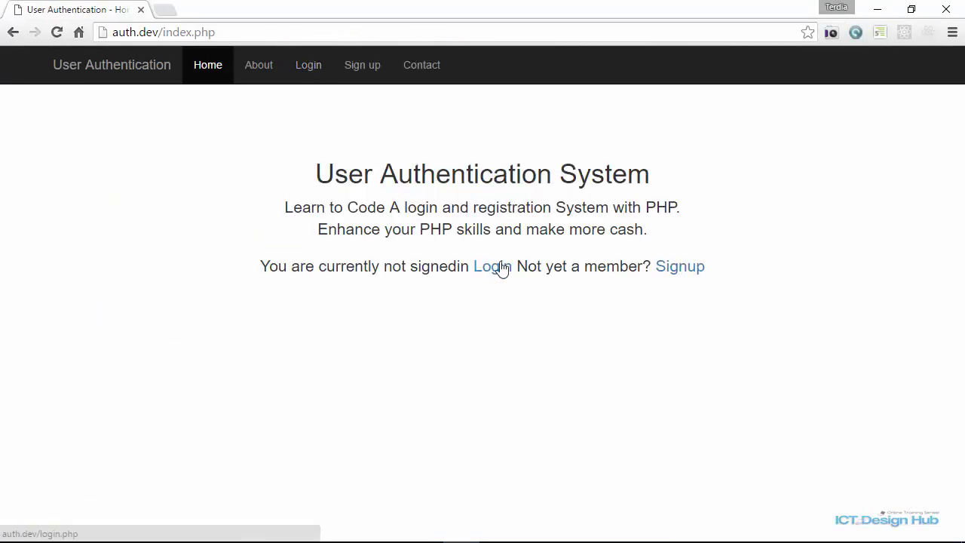
{"action": "left_click", "coordinate": [480, 271]}
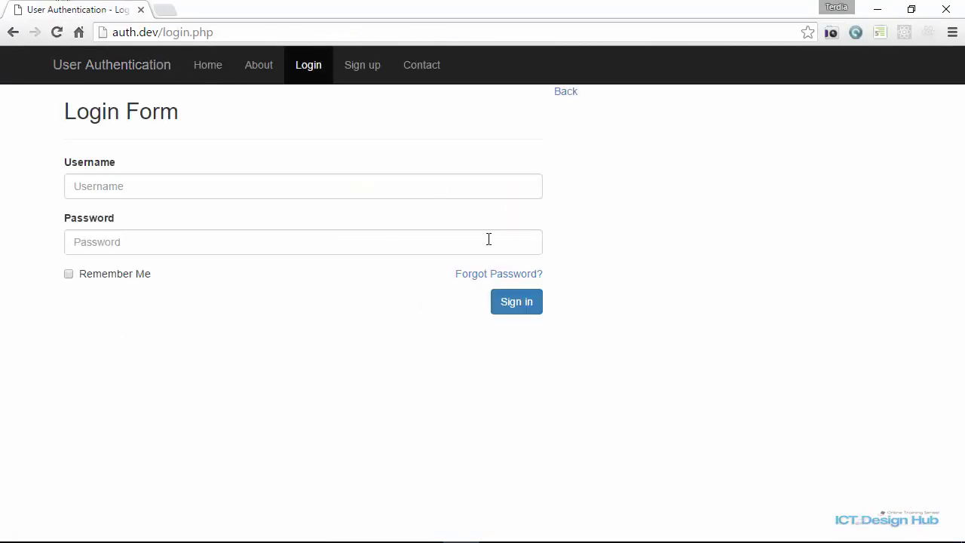